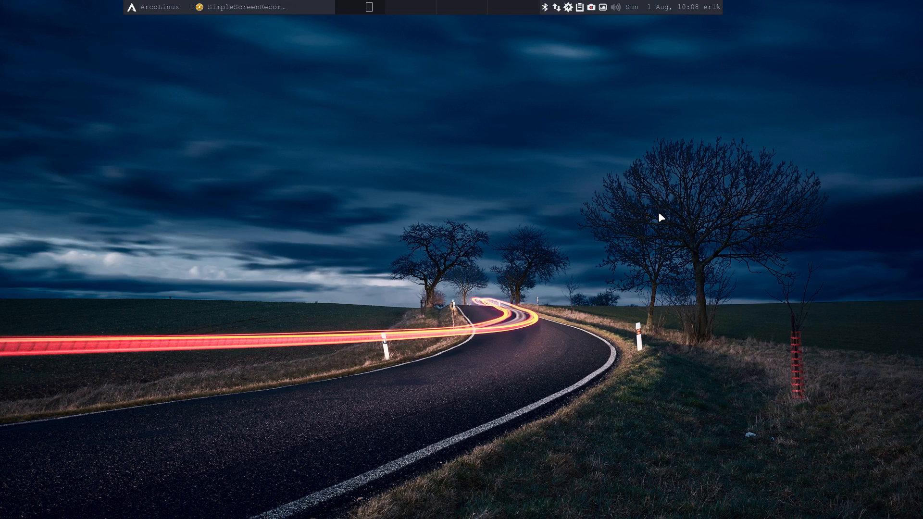
Bring up a terminal with the neofetch summary, check the 38 secs uptime, then close it
key(super+Return)
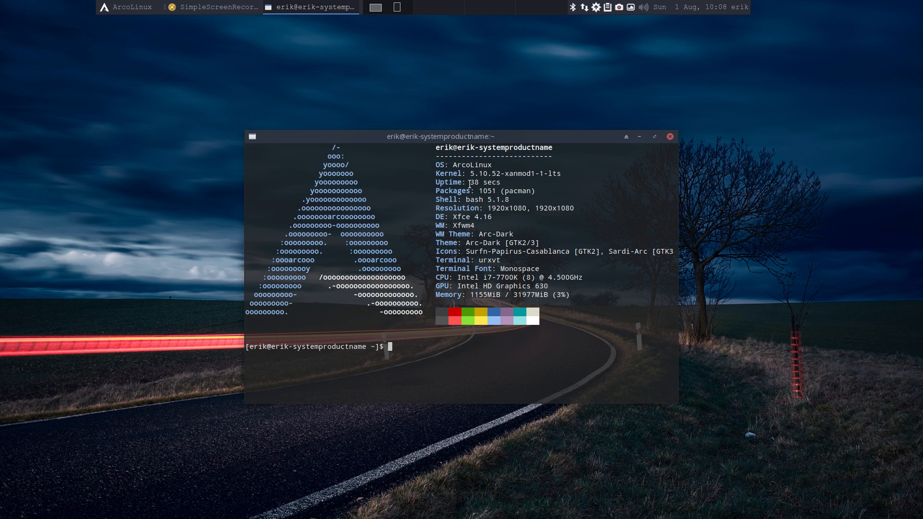
drag(467, 182, 500, 182)
click(670, 136)
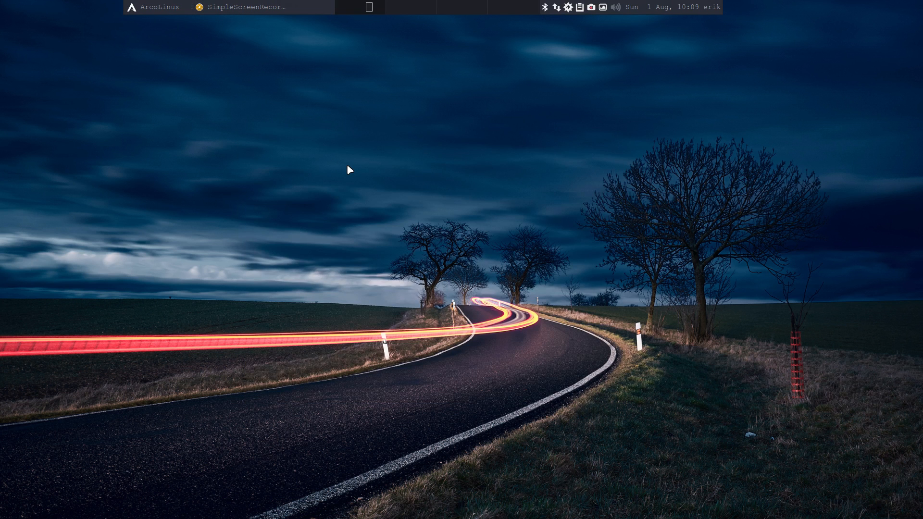
In a fresh terminal, run the 'yay geekbench' search to list the available packages
key(ctrl+alt+Return)
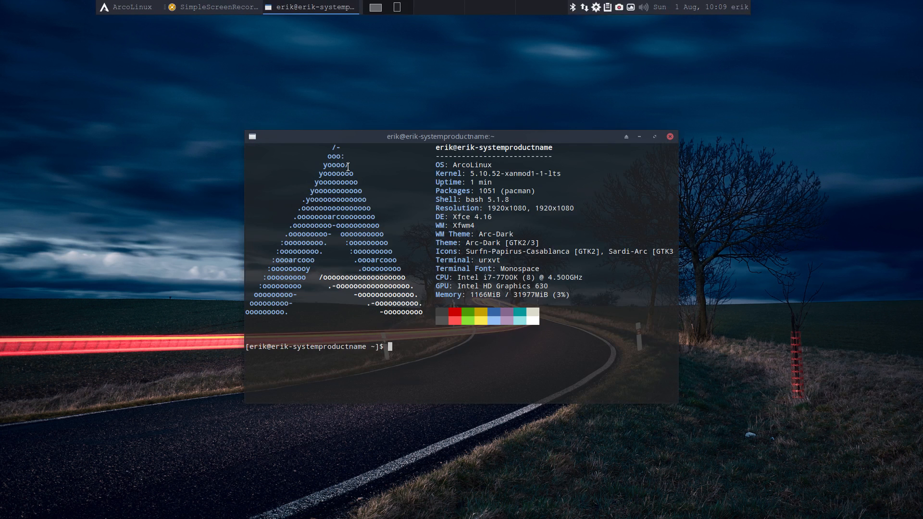
text(yay )
text(kern)
key(BackSpace)
key(BackSpace)
key(BackSpace)
key(BackSpace)
text(g)
text(eekbench)
key(Return)
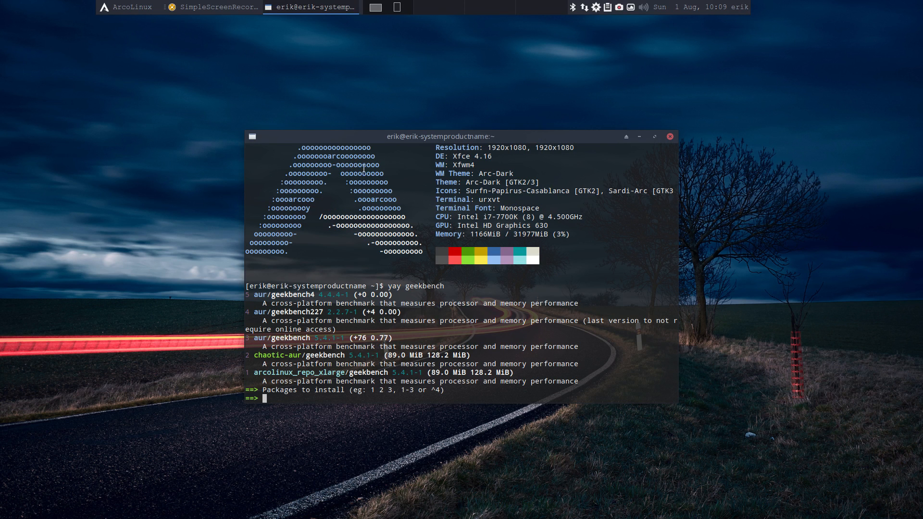
Compare the arcolinux_repo_xlarge, chaotic-aur and aur geekbench package names
double_click(368, 373)
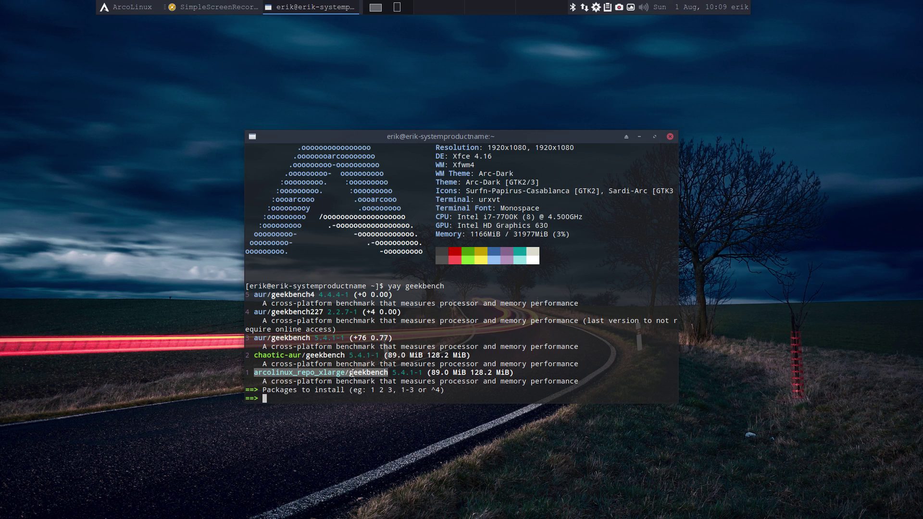
double_click(324, 356)
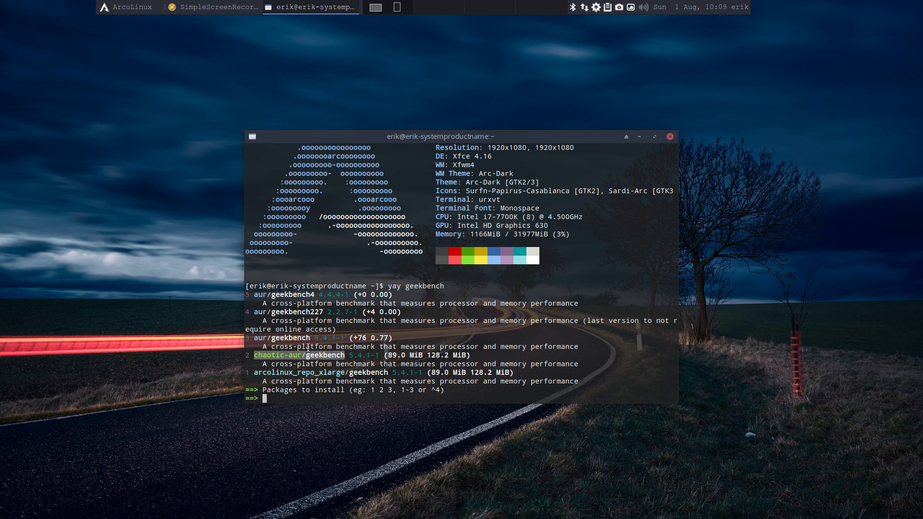
double_click(295, 339)
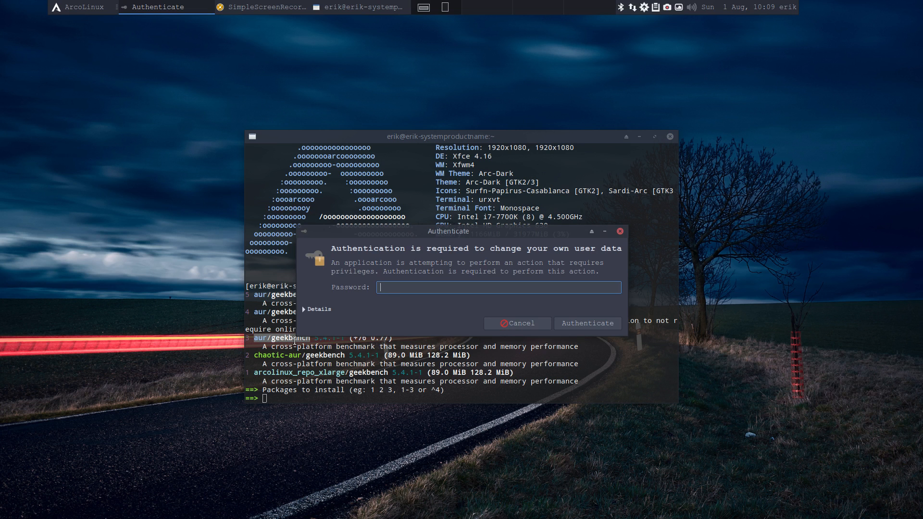
text(***)
Authenticate into the Tweak Tool's Pacman settings and switch off 'Enable Chaotics repo'
key(Return)
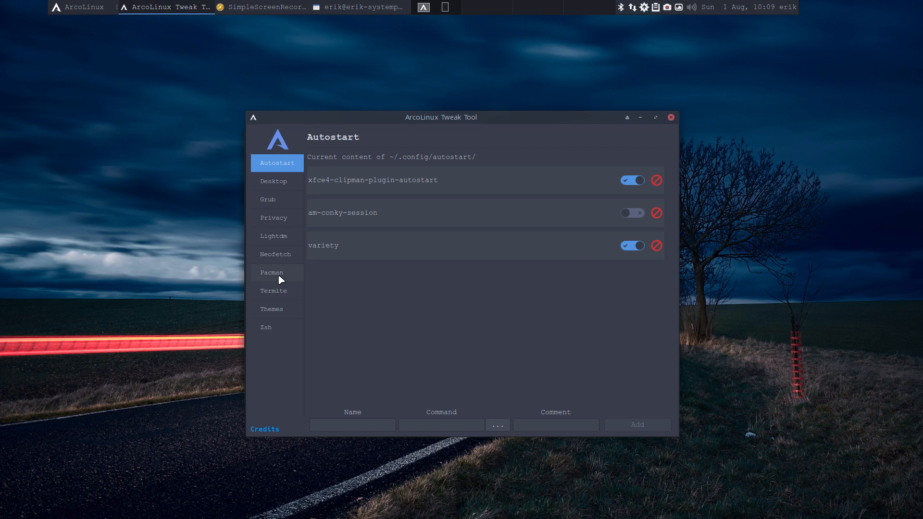
click(280, 274)
click(656, 354)
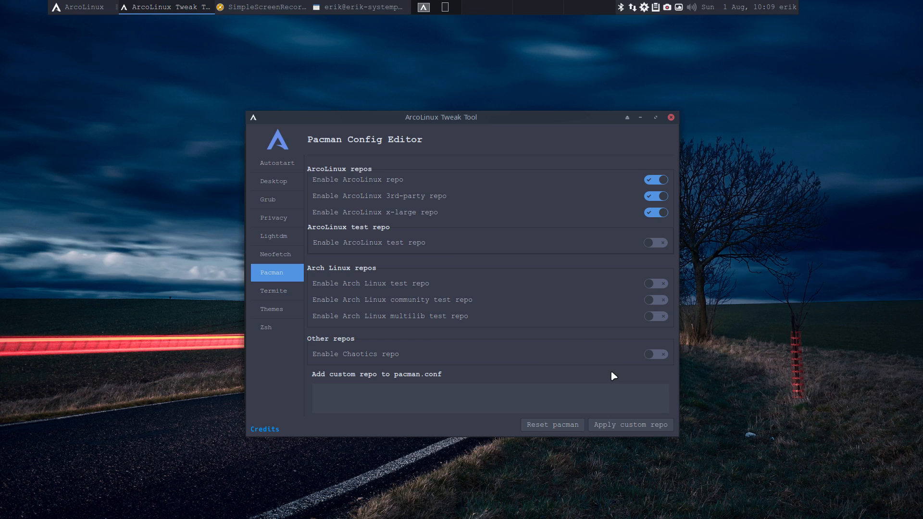
Close the tweak tool, cancel the pending selection and run the 'update' command with sudo
click(671, 117)
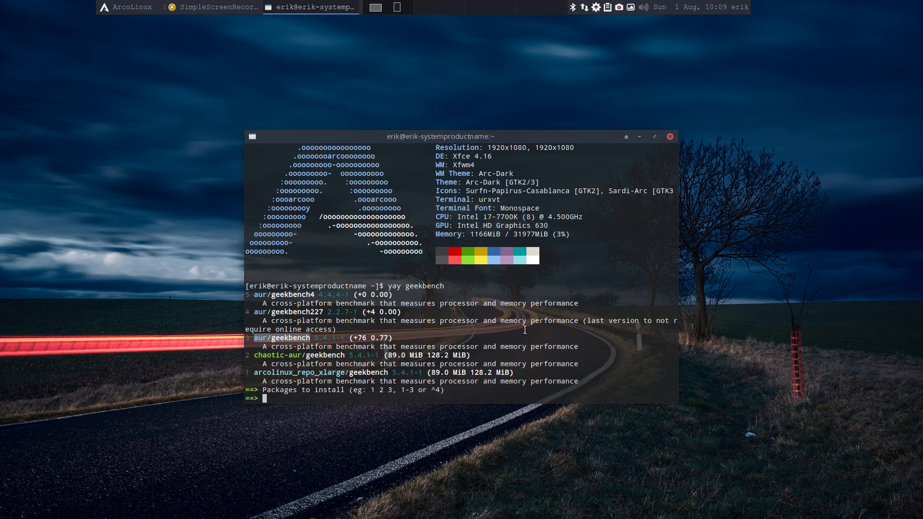
key(ctrl+c)
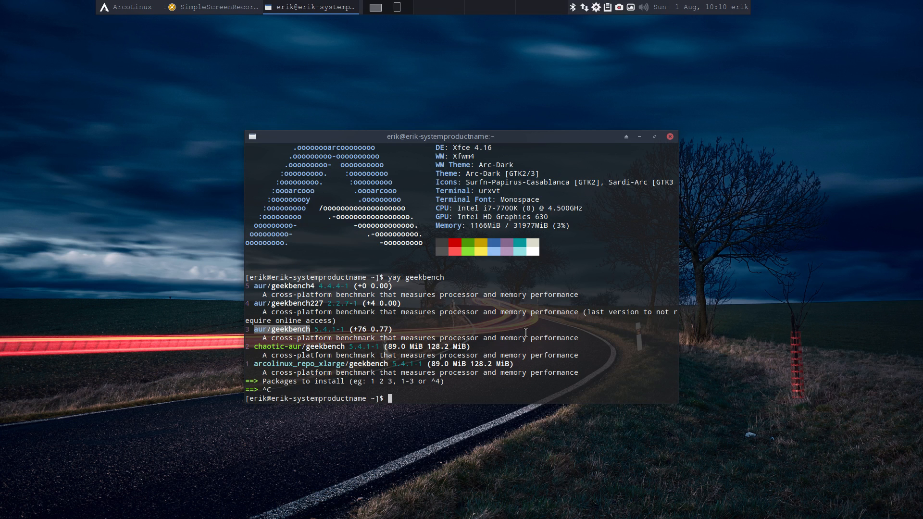
text(update)
key(Return)
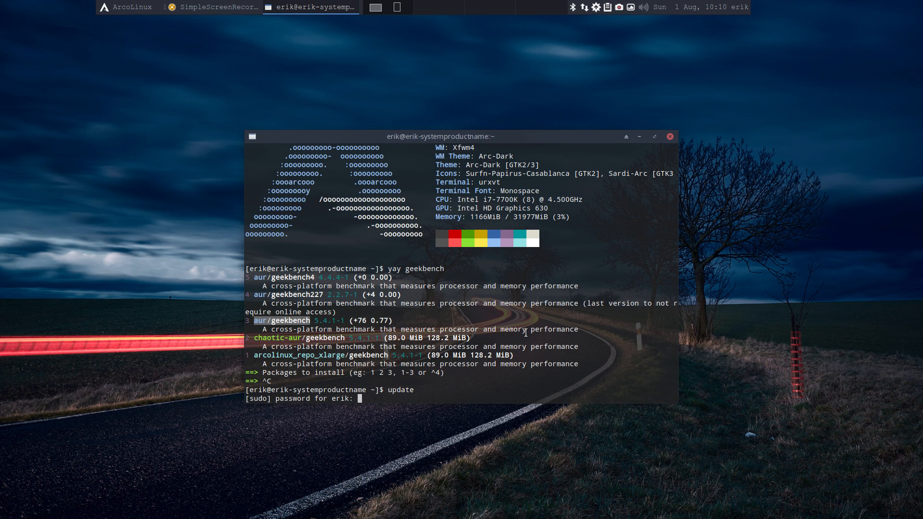
key(Return)
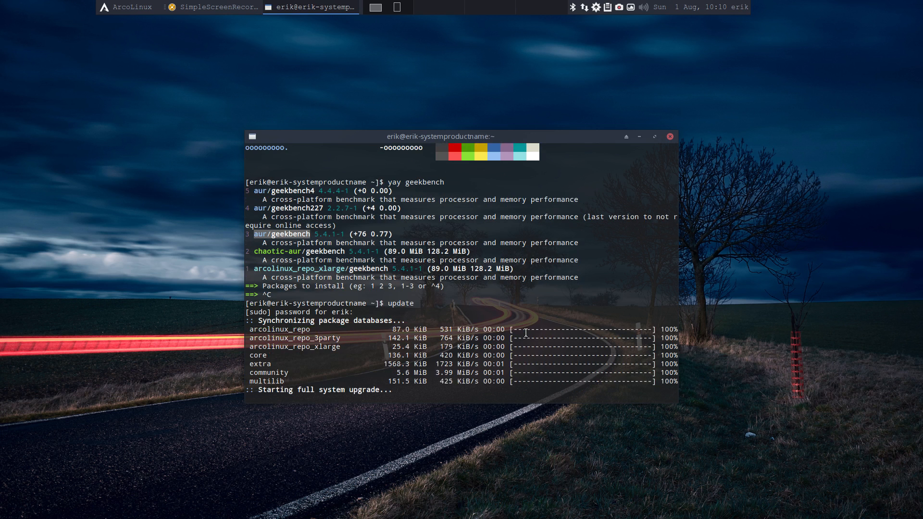
Rerun 'yay geekbench' and install option 1, geekbench 5.4.1 from the x-large repo
key(Up)
key(Up)
key(Return)
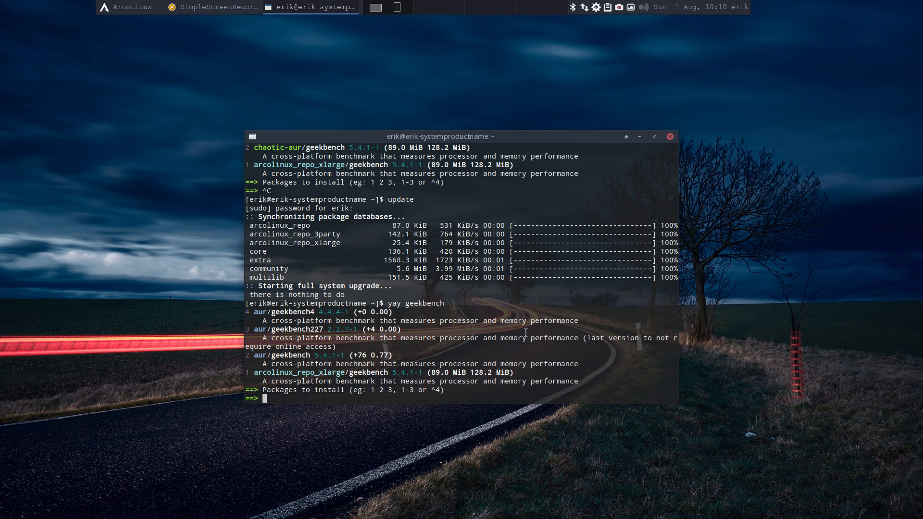
text(1)
key(Return)
key(Return)
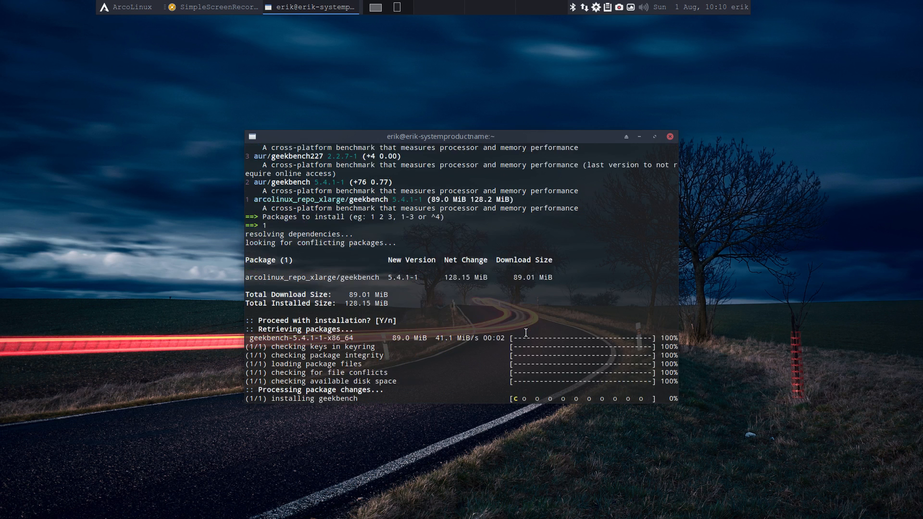
text(geek)
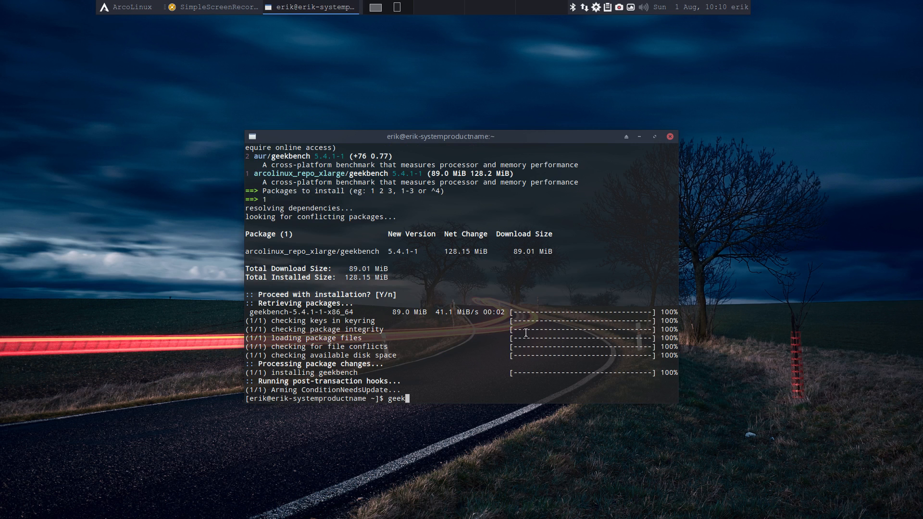
text(bench)
Launch 'geekbench' and let it report system info and run the single-core tests
key(Return)
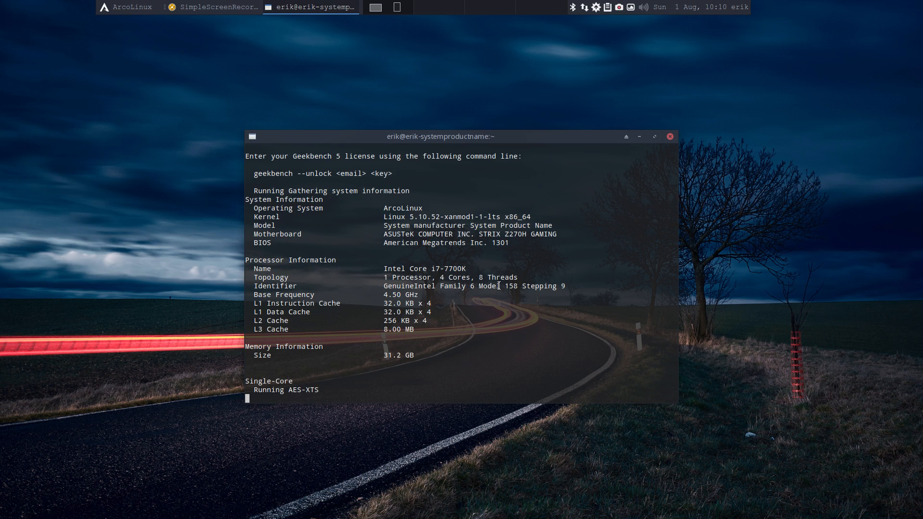
drag(495, 136, 468, 119)
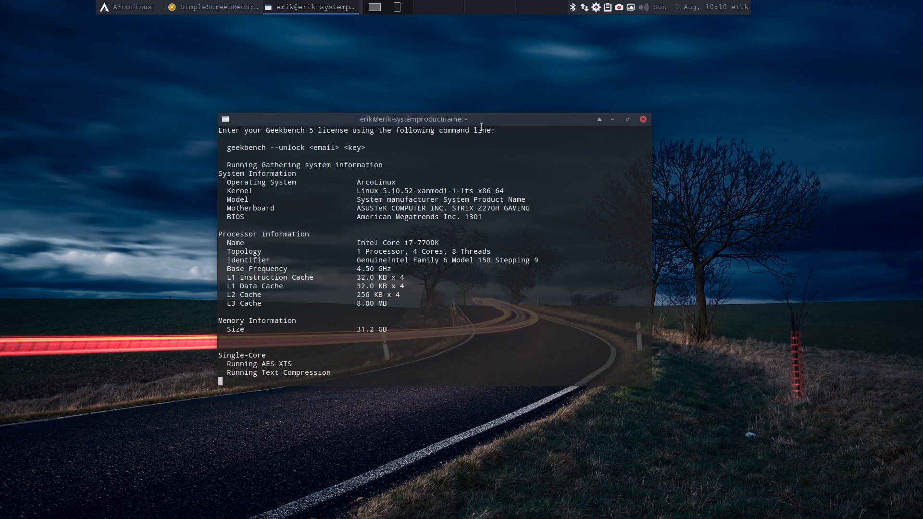